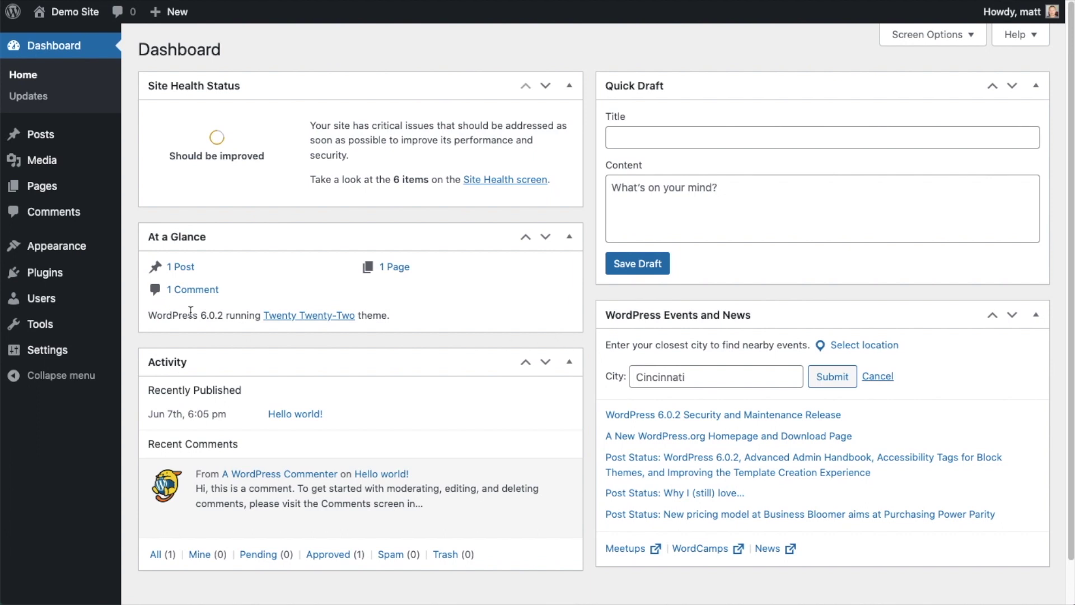
Go to Plugins > Add New to reach the Add Plugins screen
{"action": "left_click", "coordinate": [48, 272]}
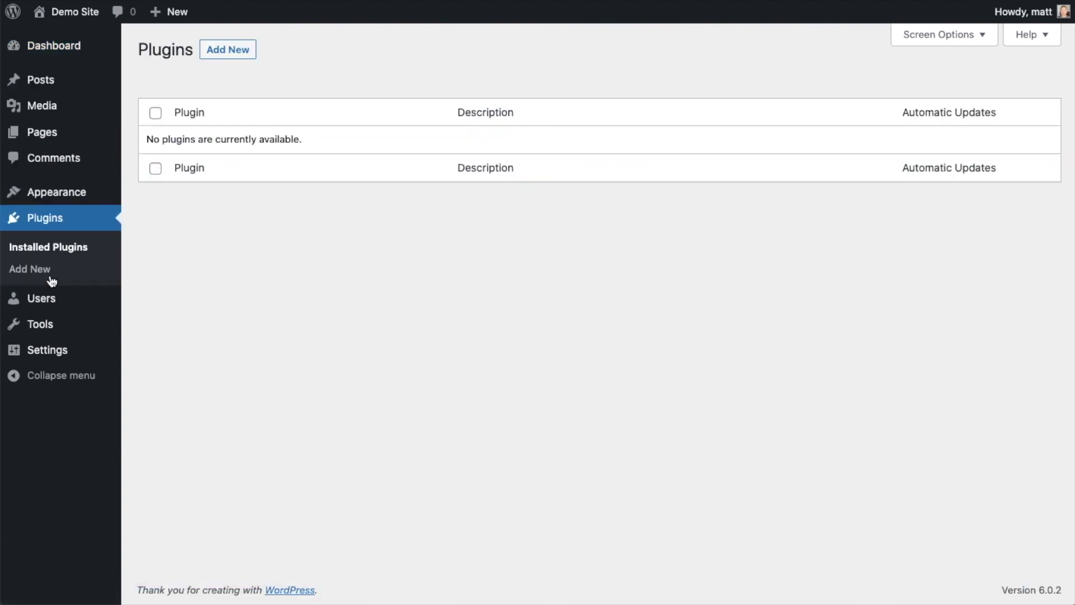
{"action": "left_click", "coordinate": [235, 58]}
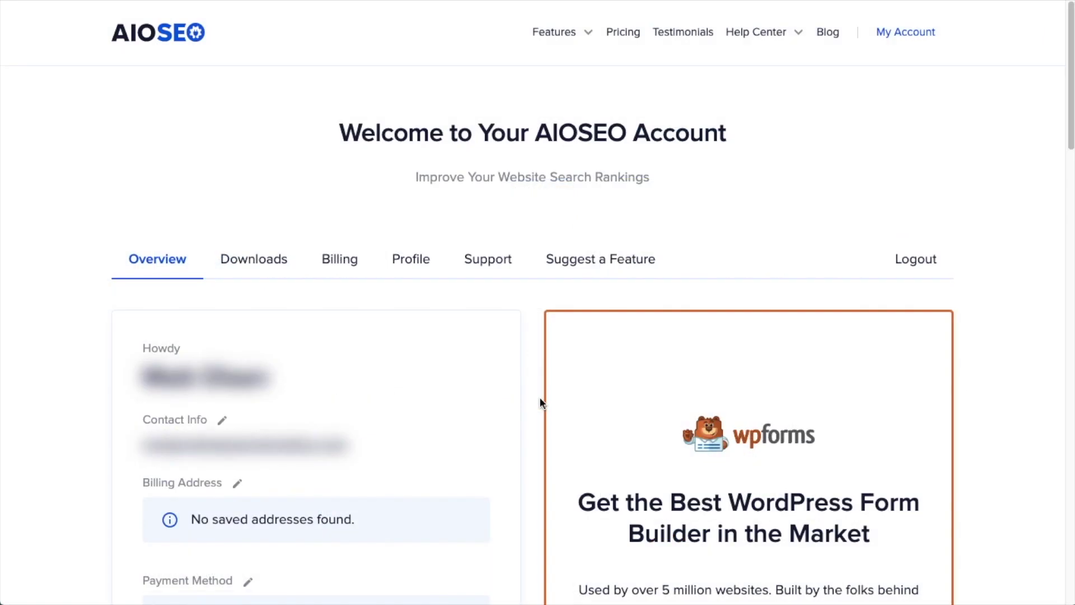
Download the AIOSEO Pro 4.2.4.2 zip from the account's Downloads section
{"action": "left_click", "coordinate": [271, 262]}
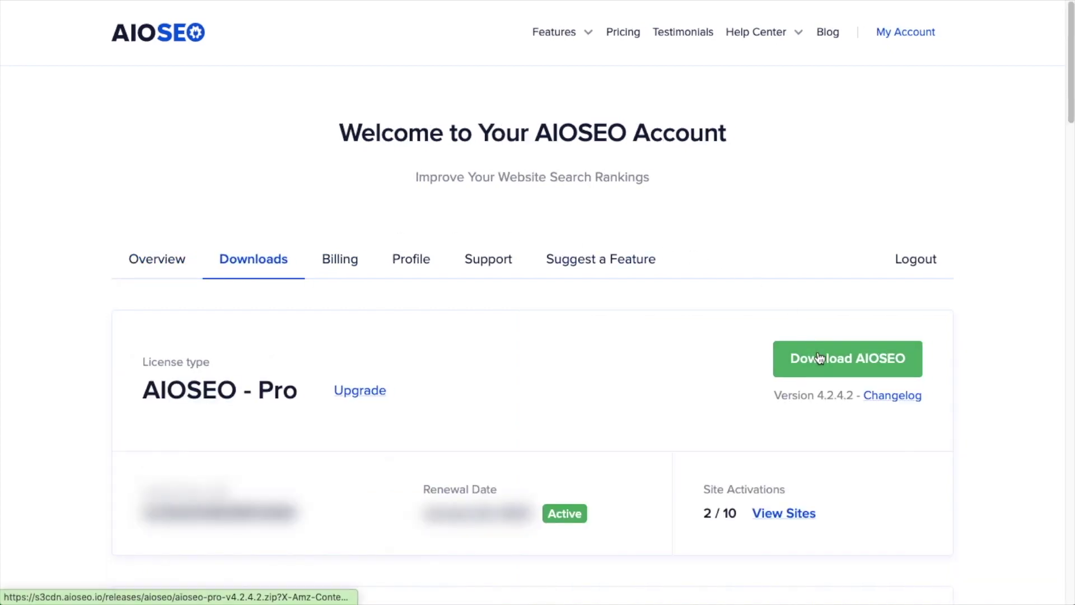
{"action": "left_click", "coordinate": [819, 361]}
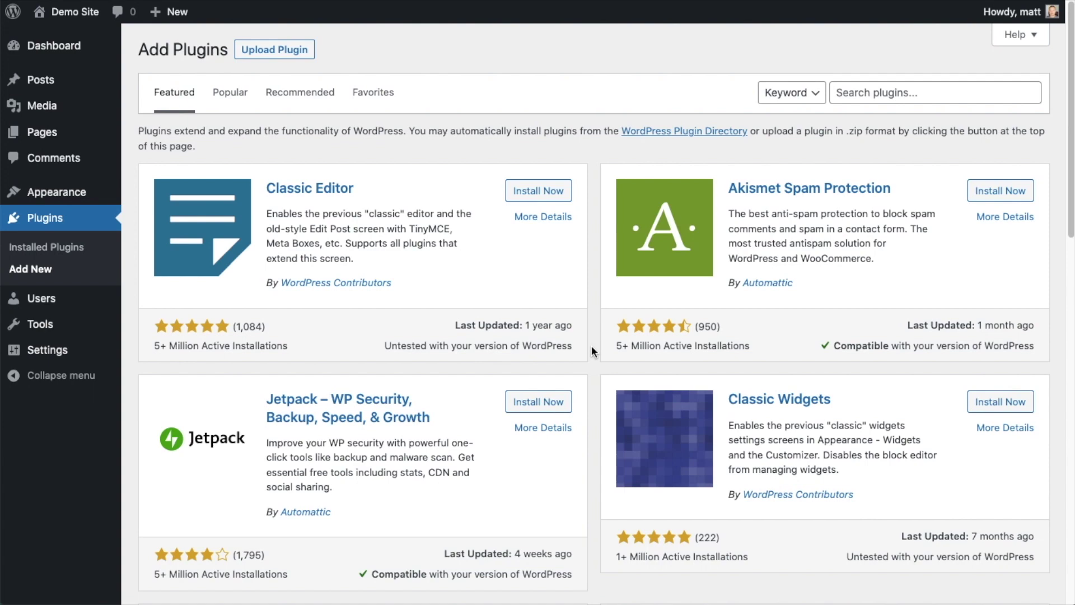
Upload aioseo-pro-v4.2.4.2.zip as a new plugin, install it, and activate it
{"action": "left_click", "coordinate": [284, 48]}
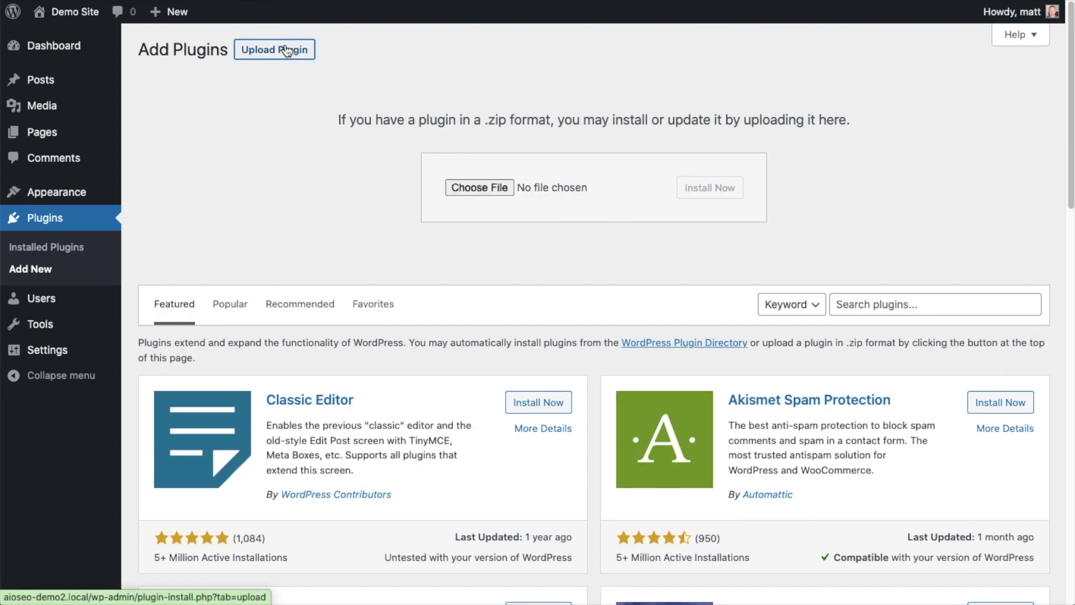
{"action": "left_click", "coordinate": [479, 187]}
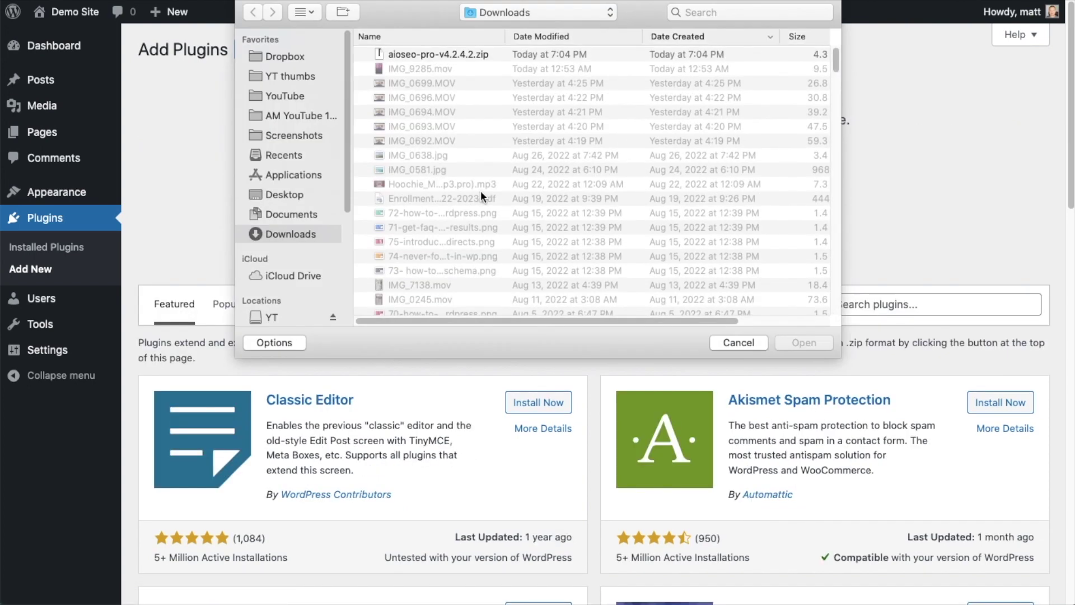
{"action": "double_click", "coordinate": [432, 52]}
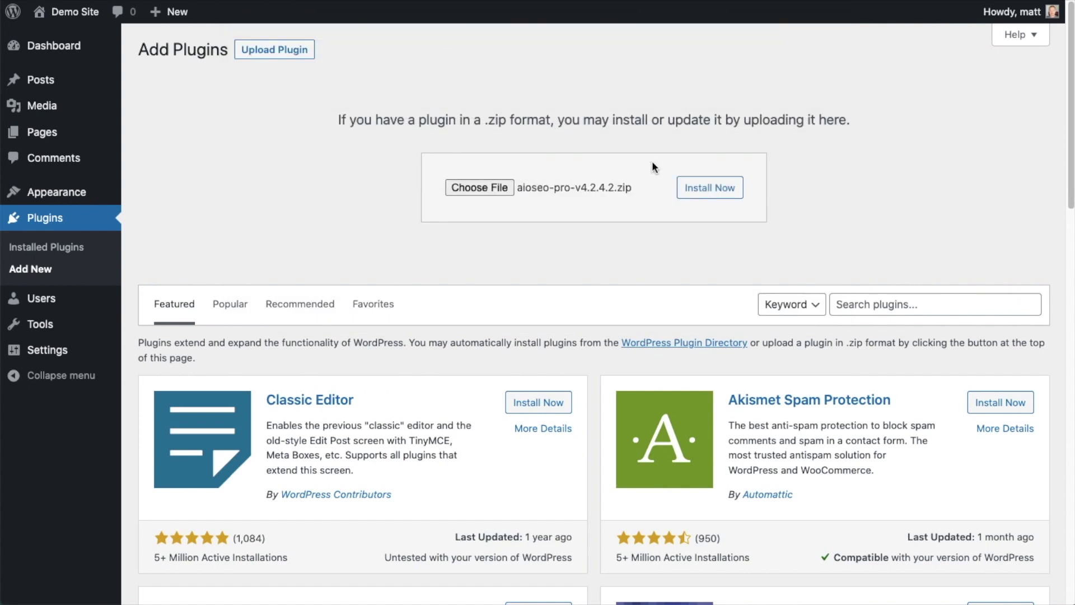
{"action": "left_click", "coordinate": [696, 192]}
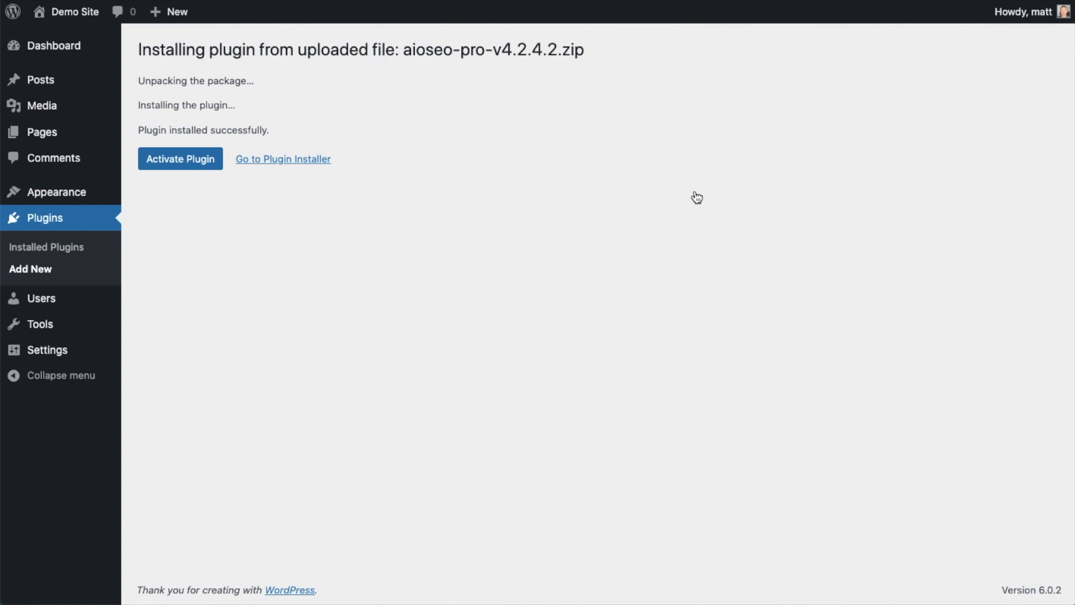
{"action": "left_click", "coordinate": [175, 159]}
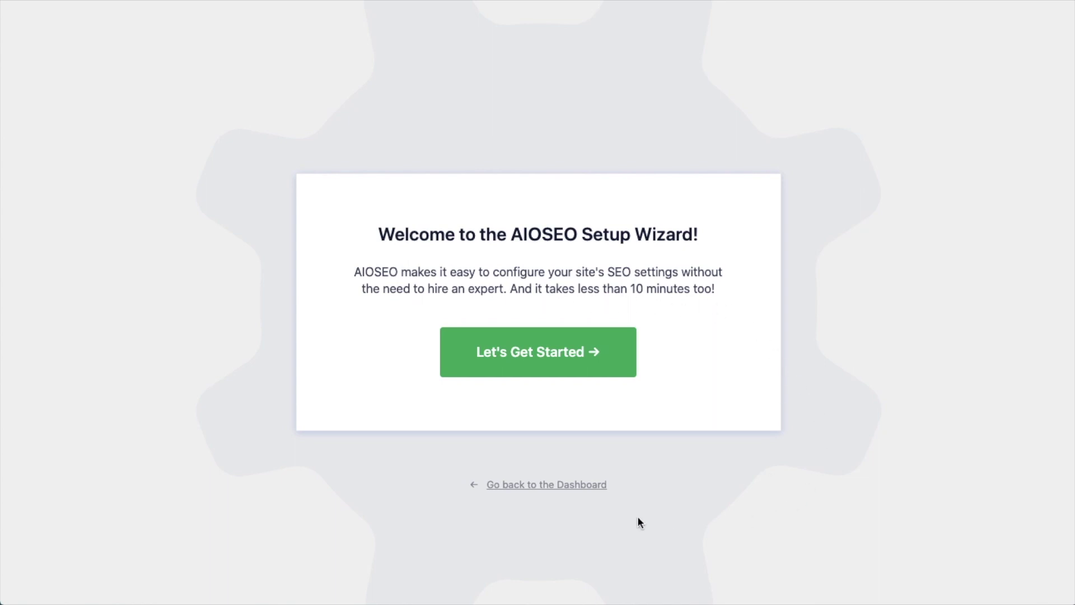
Skip the setup wizard, reach AIOSEO's license key settings, and copy the Pro license key
{"action": "left_click", "coordinate": [545, 492]}
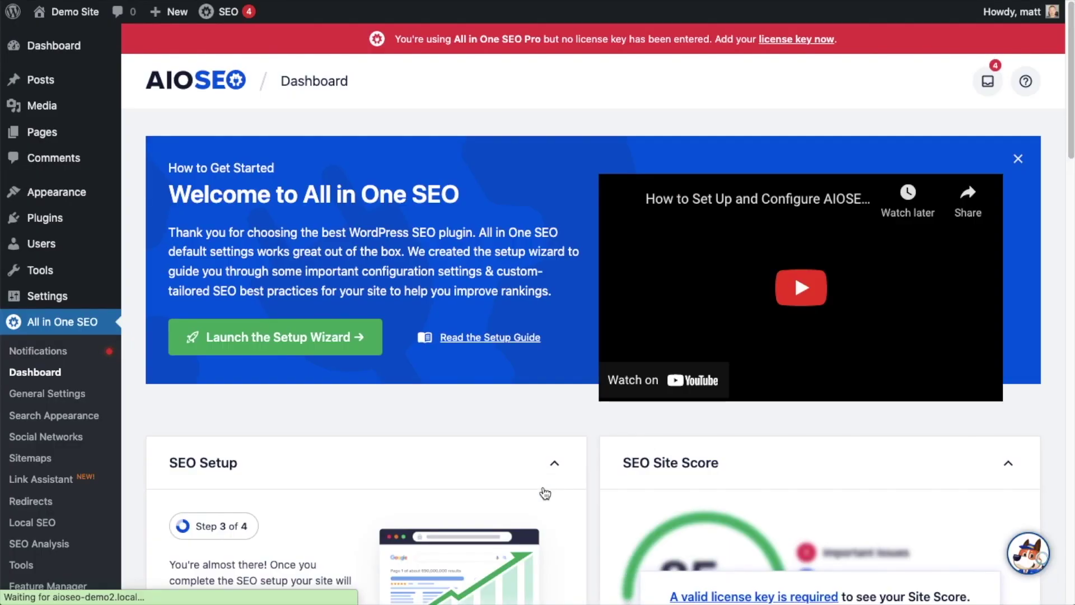
{"action": "scroll", "coordinate": [593, 283], "scroll_direction": "down", "scroll_amount": 3}
{"action": "scroll", "coordinate": [592, 284], "scroll_direction": "down", "scroll_amount": 3}
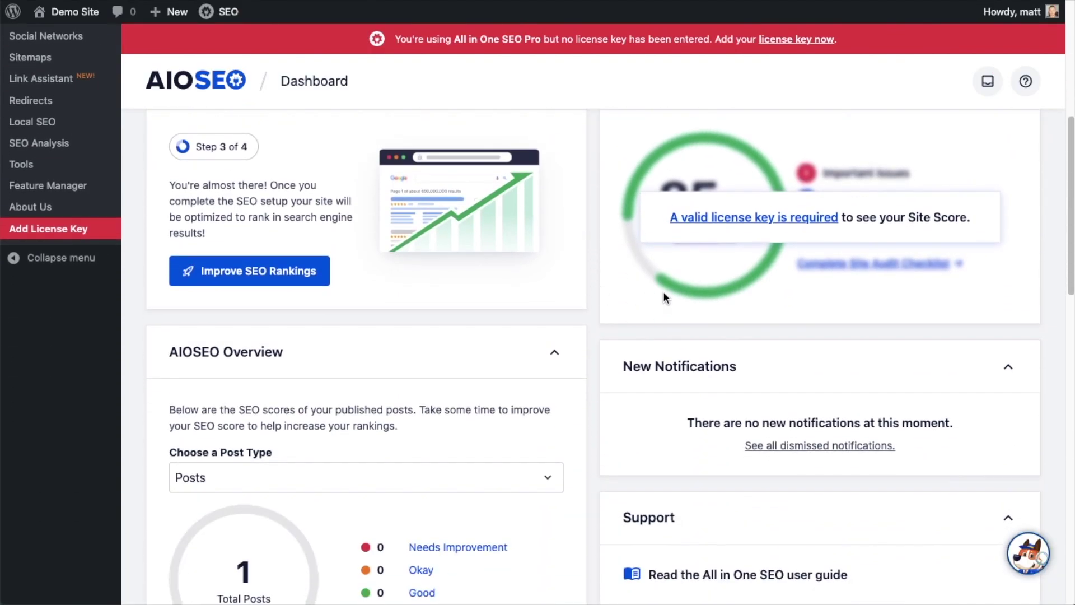
{"action": "left_click", "coordinate": [741, 222]}
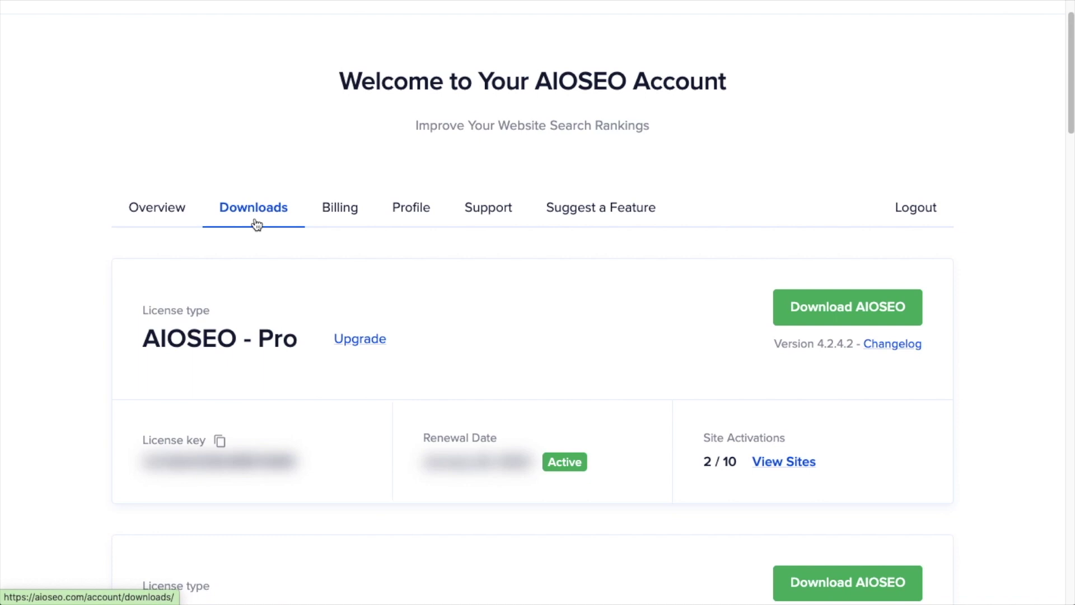
{"action": "left_click", "coordinate": [219, 442]}
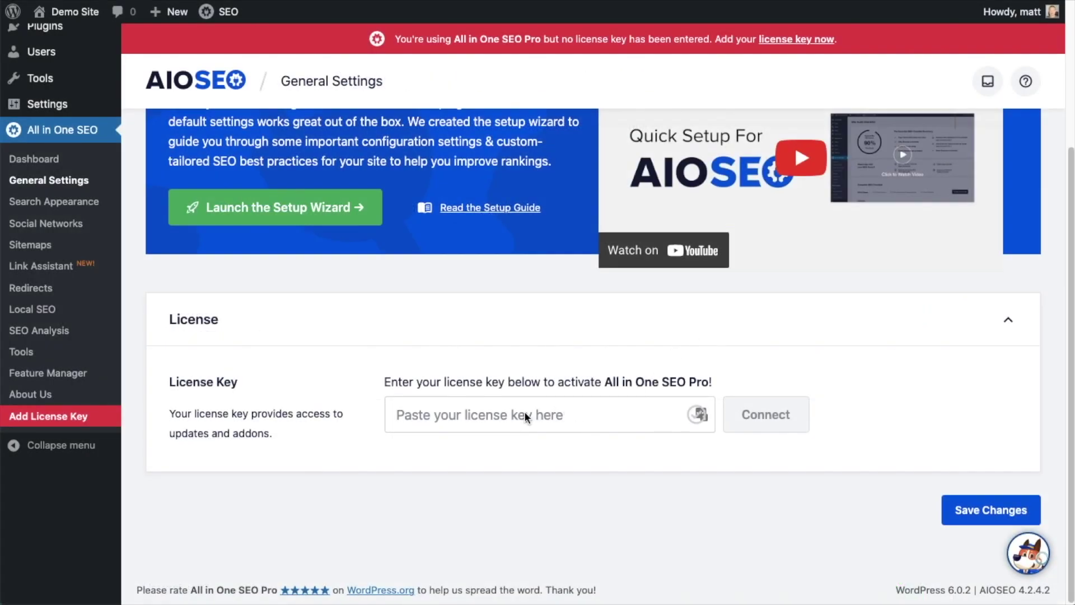
Paste and connect the Pro license key, save the settings, and return to the Dashboard
{"action": "left_click", "coordinate": [486, 414]}
{"action": "key", "text": "ctrl+v"}
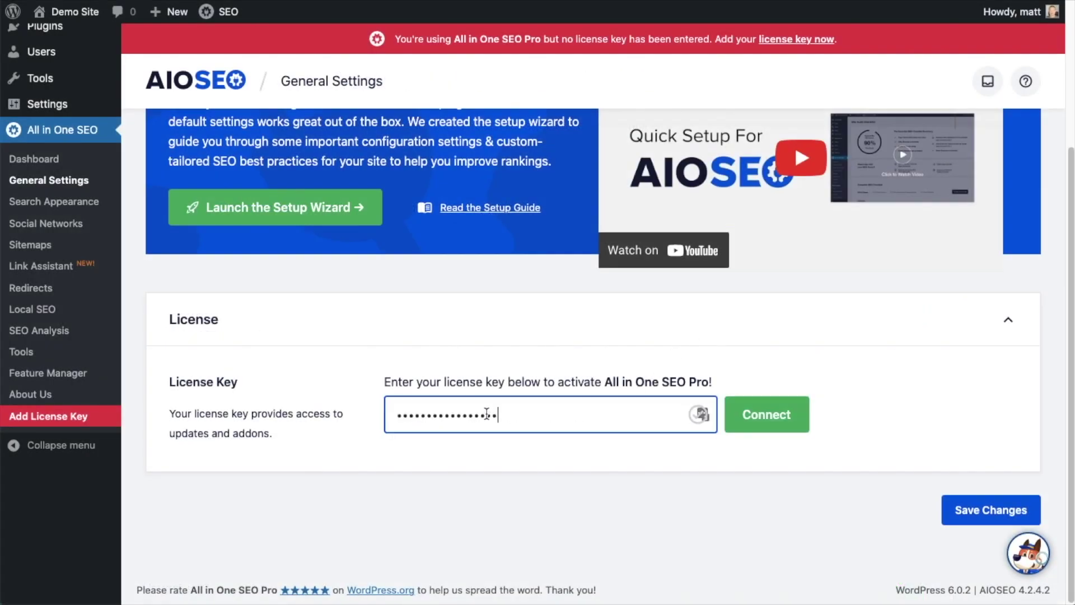
{"action": "left_click", "coordinate": [773, 415]}
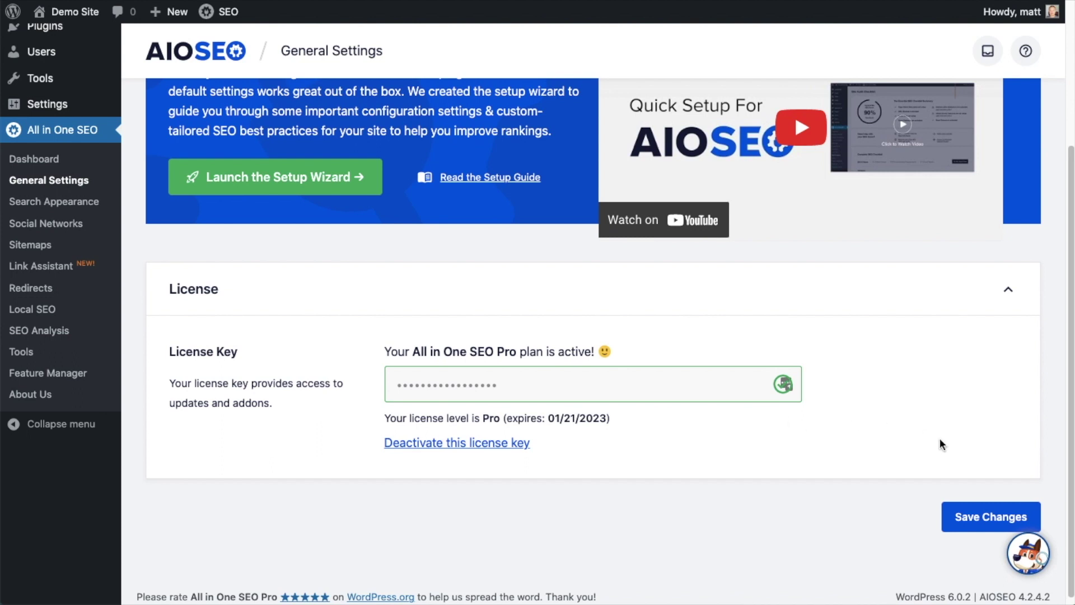
{"action": "left_click", "coordinate": [996, 515]}
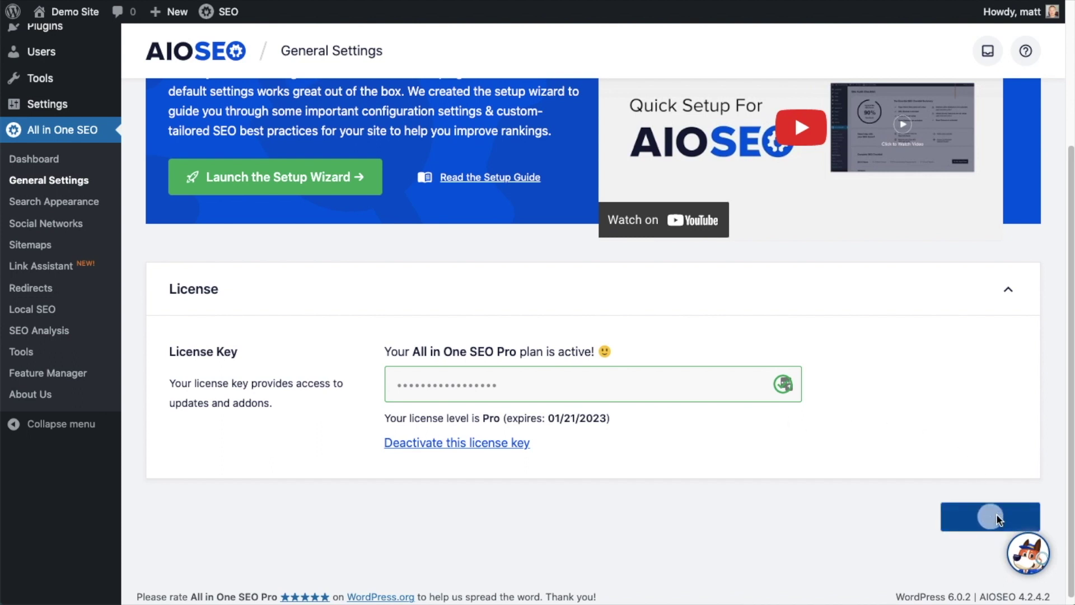
{"action": "scroll", "coordinate": [978, 522], "scroll_direction": "up", "scroll_amount": 5}
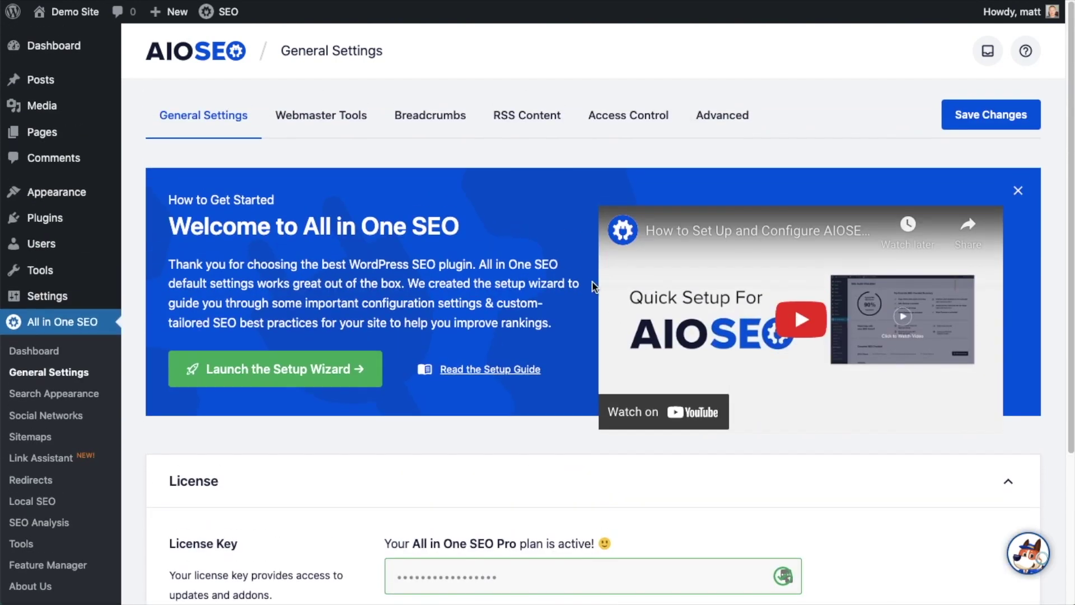
{"action": "left_click", "coordinate": [62, 56]}
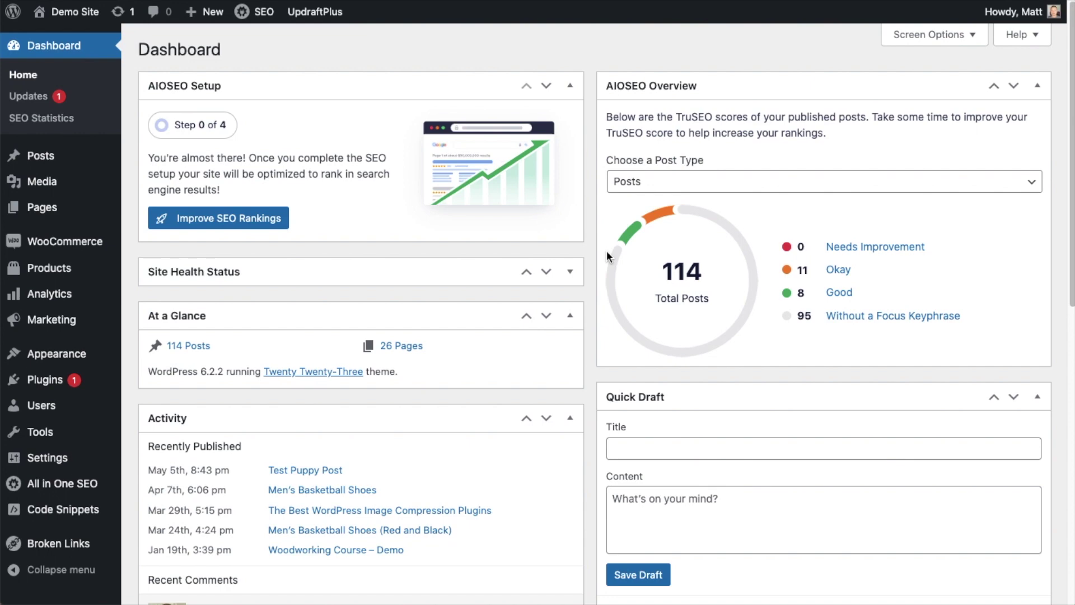
Open 'The Best WordPress Image Compression Plugins' from the Posts list for editing
{"action": "left_click", "coordinate": [39, 160]}
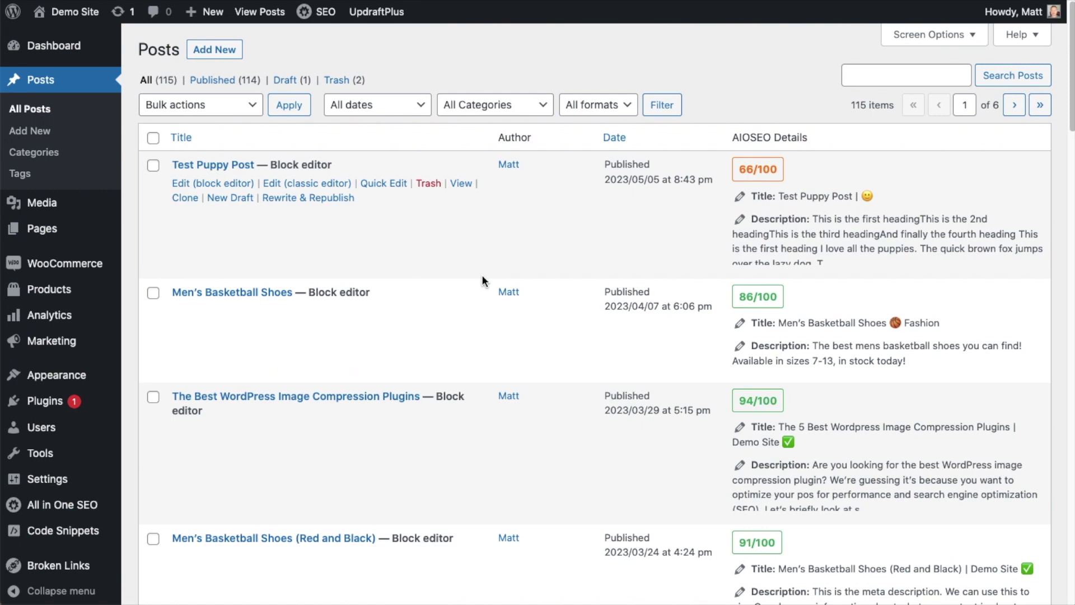
{"action": "scroll", "coordinate": [483, 274], "scroll_direction": "down", "scroll_amount": 3}
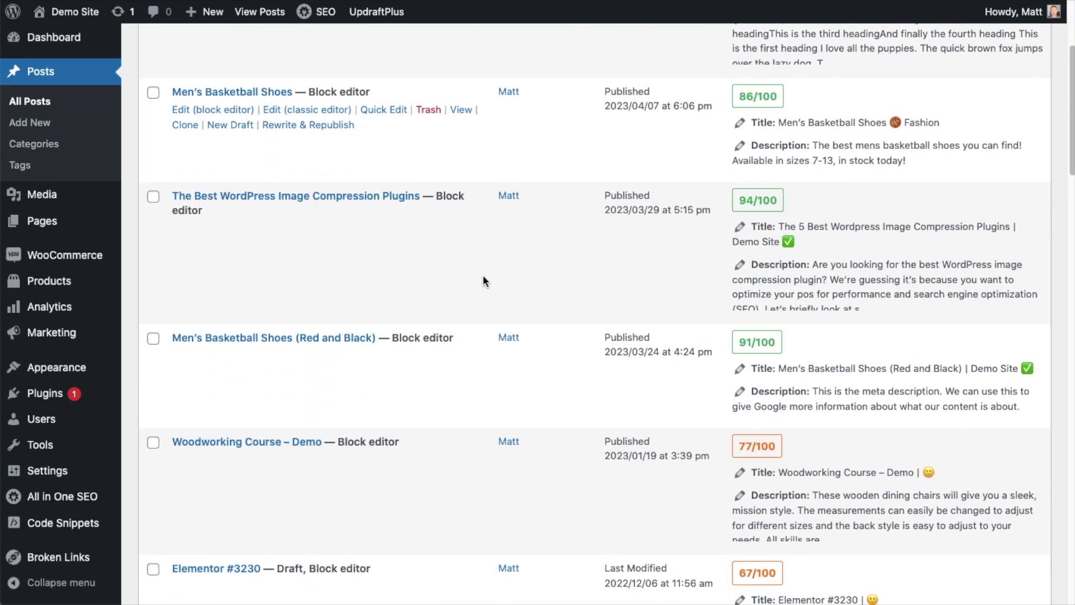
{"action": "left_click", "coordinate": [307, 197]}
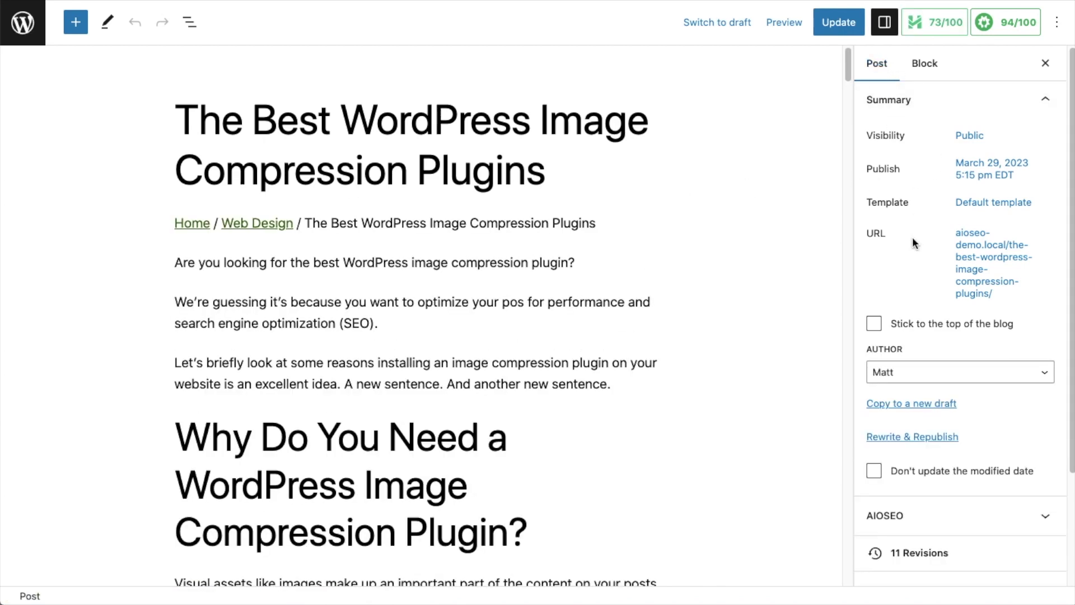
Add Content Marketing as a second category in the post's Categories panel
{"action": "scroll", "coordinate": [919, 291], "scroll_direction": "down", "scroll_amount": 2}
{"action": "scroll", "coordinate": [919, 392], "scroll_direction": "down", "scroll_amount": 2}
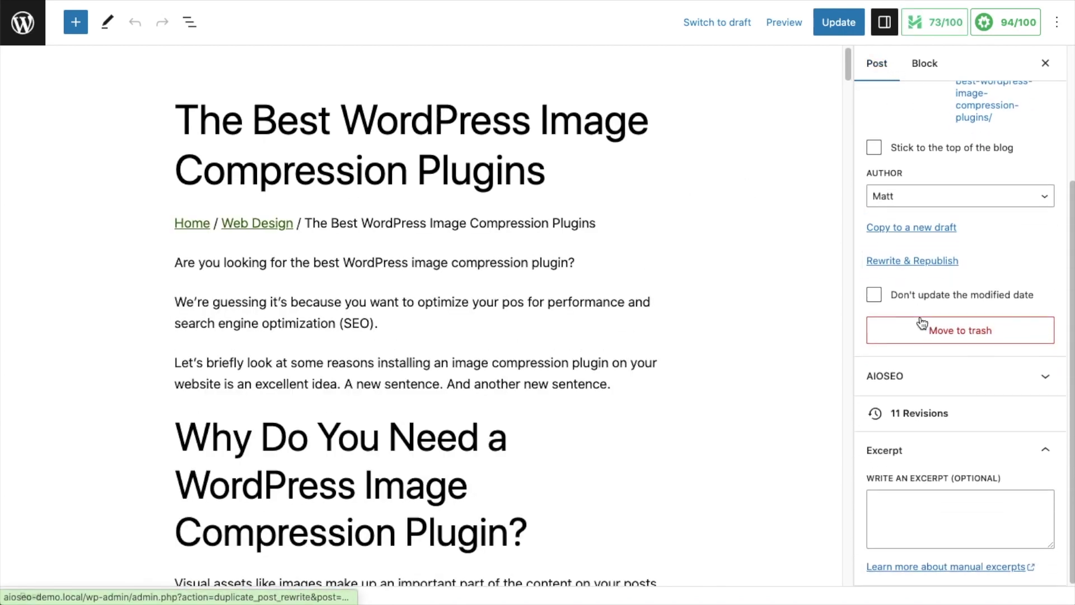
{"action": "left_click", "coordinate": [934, 458]}
{"action": "scroll", "coordinate": [966, 358], "scroll_direction": "down", "scroll_amount": 3}
{"action": "left_click", "coordinate": [943, 306]}
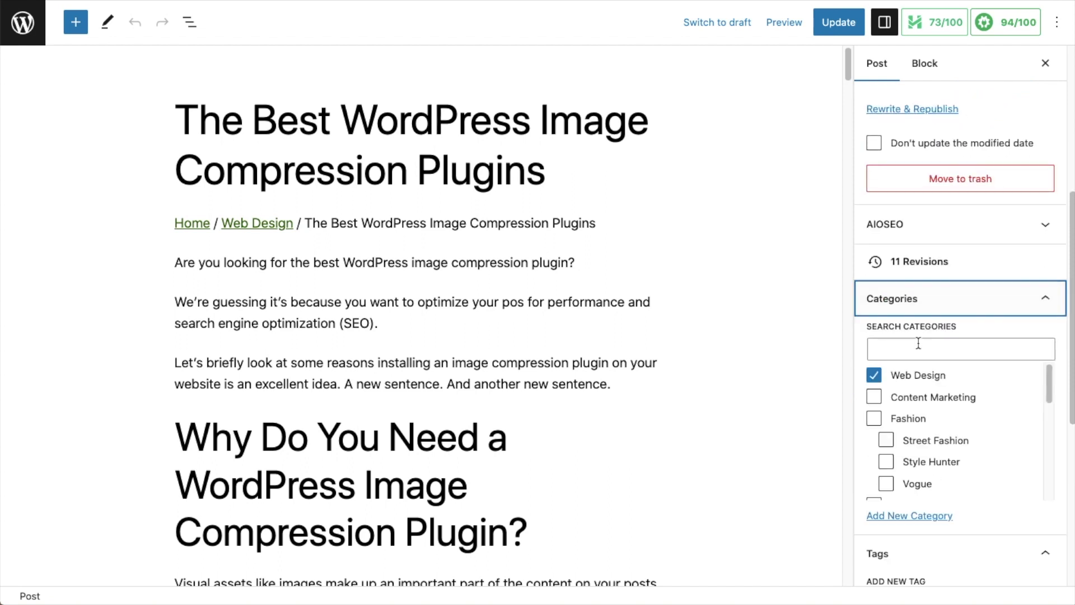
{"action": "scroll", "coordinate": [882, 375], "scroll_direction": "down", "scroll_amount": 1}
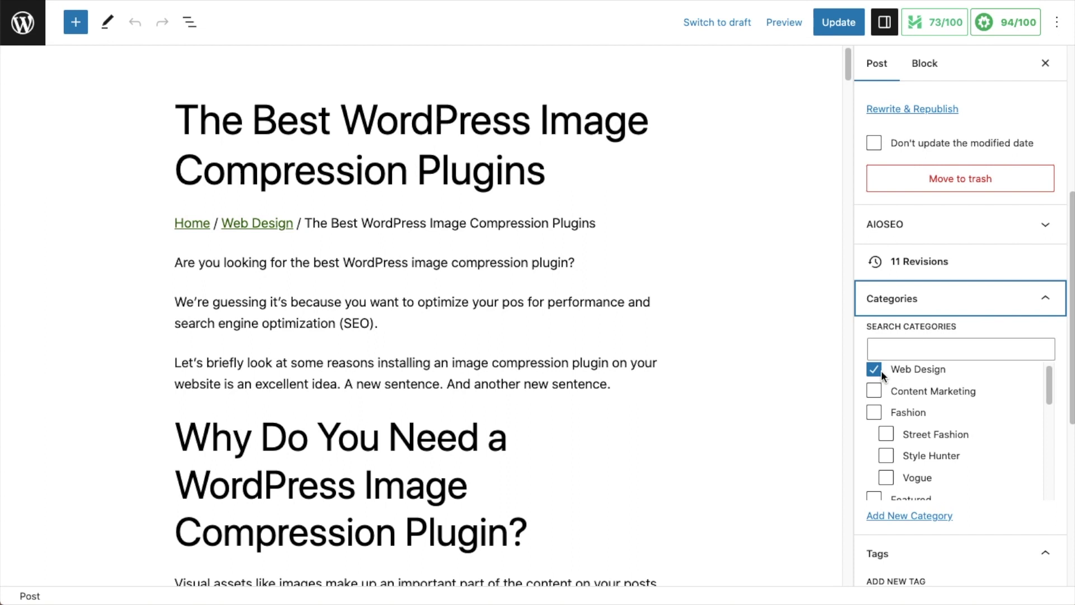
{"action": "scroll", "coordinate": [866, 209], "scroll_direction": "down", "scroll_amount": 3}
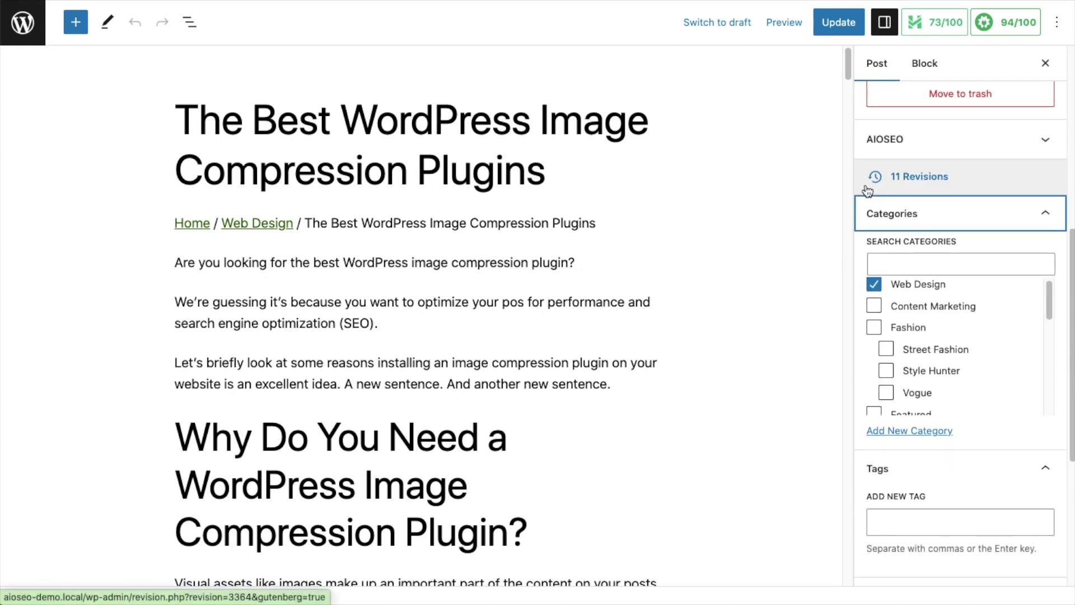
{"action": "left_click", "coordinate": [875, 306]}
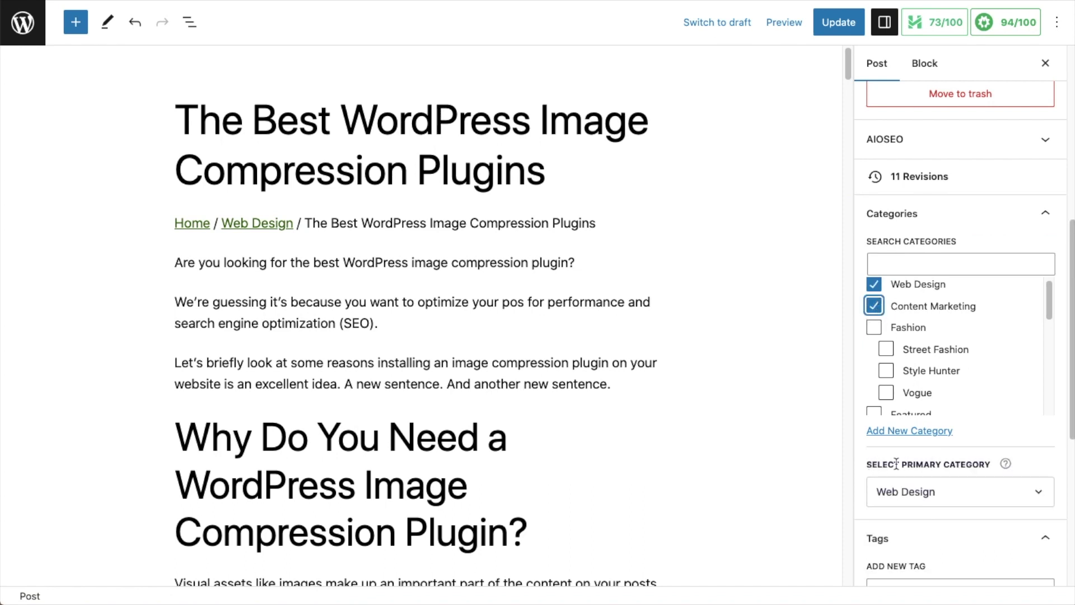
Tick the SEO category so the post is also filed under SEO
{"action": "scroll", "coordinate": [949, 454], "scroll_direction": "down", "scroll_amount": 1}
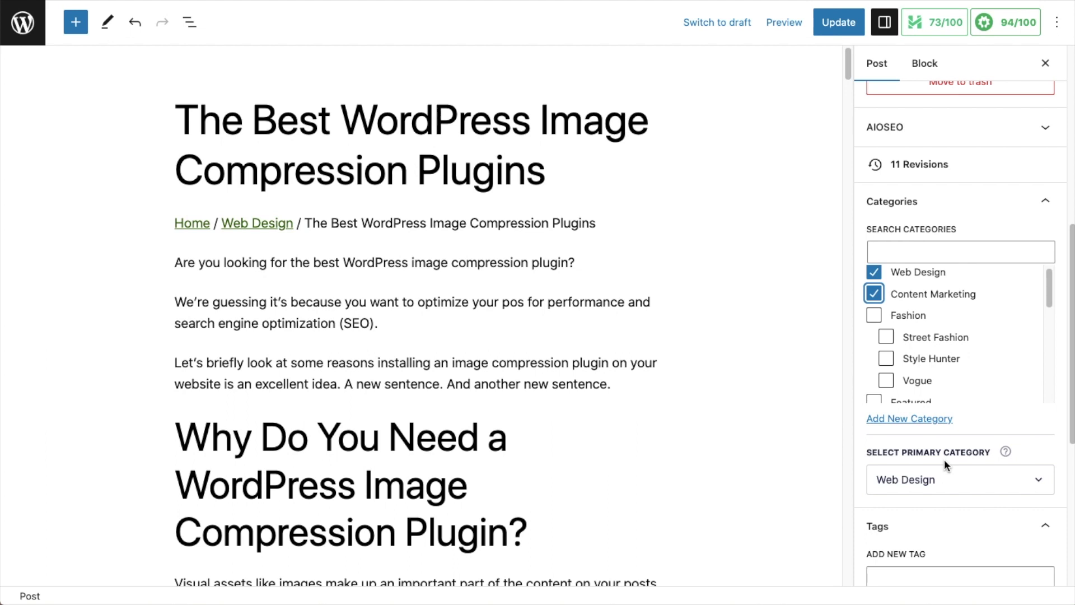
{"action": "scroll", "coordinate": [929, 364], "scroll_direction": "down", "scroll_amount": 1}
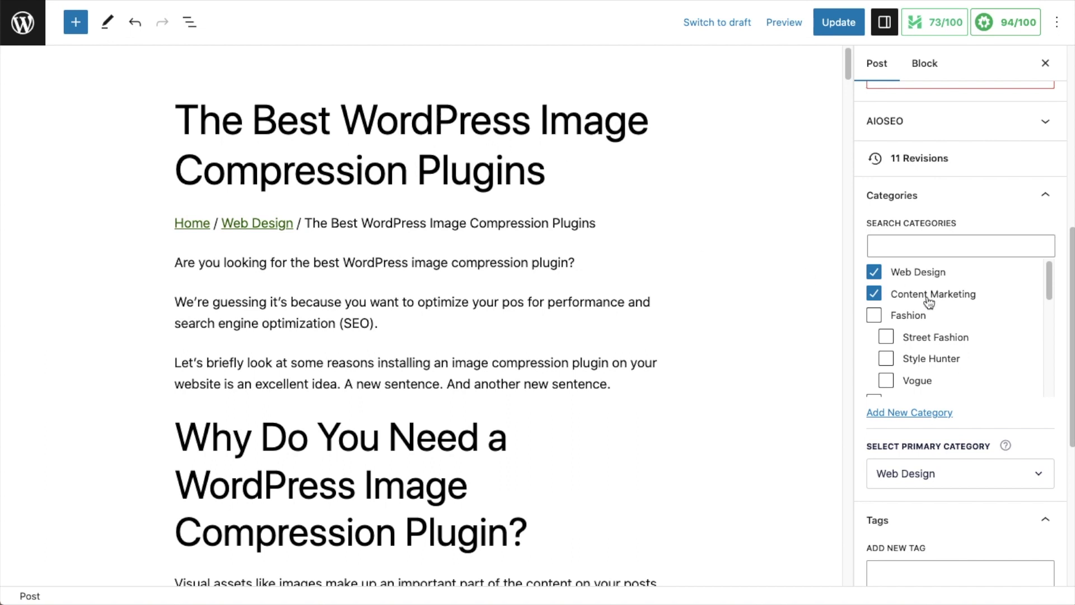
{"action": "scroll", "coordinate": [936, 325], "scroll_direction": "down", "scroll_amount": 5}
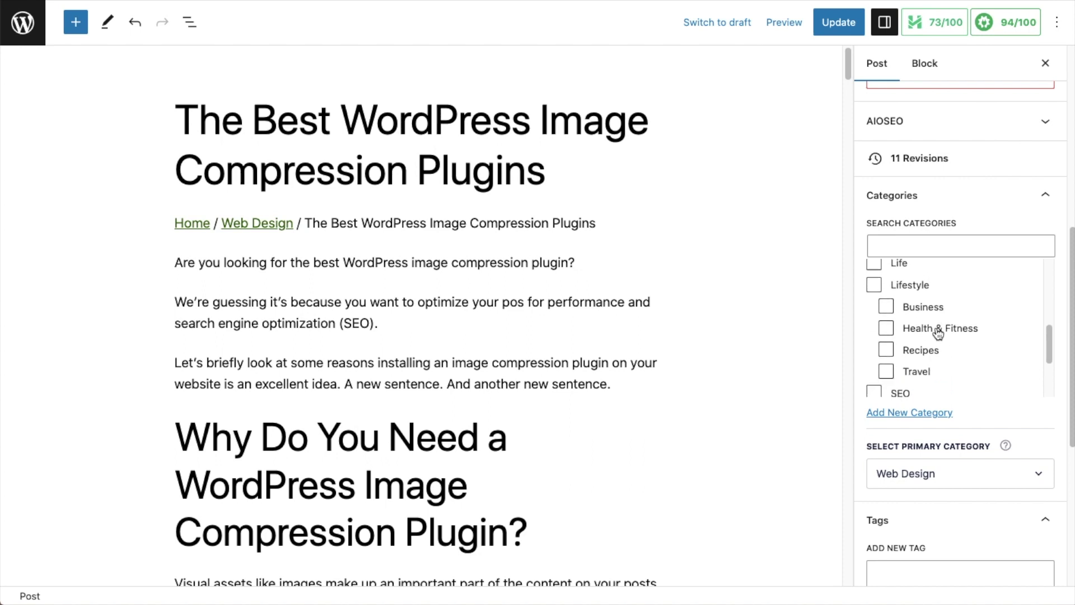
{"action": "scroll", "coordinate": [936, 335], "scroll_direction": "down", "scroll_amount": 3}
{"action": "left_click", "coordinate": [874, 297]}
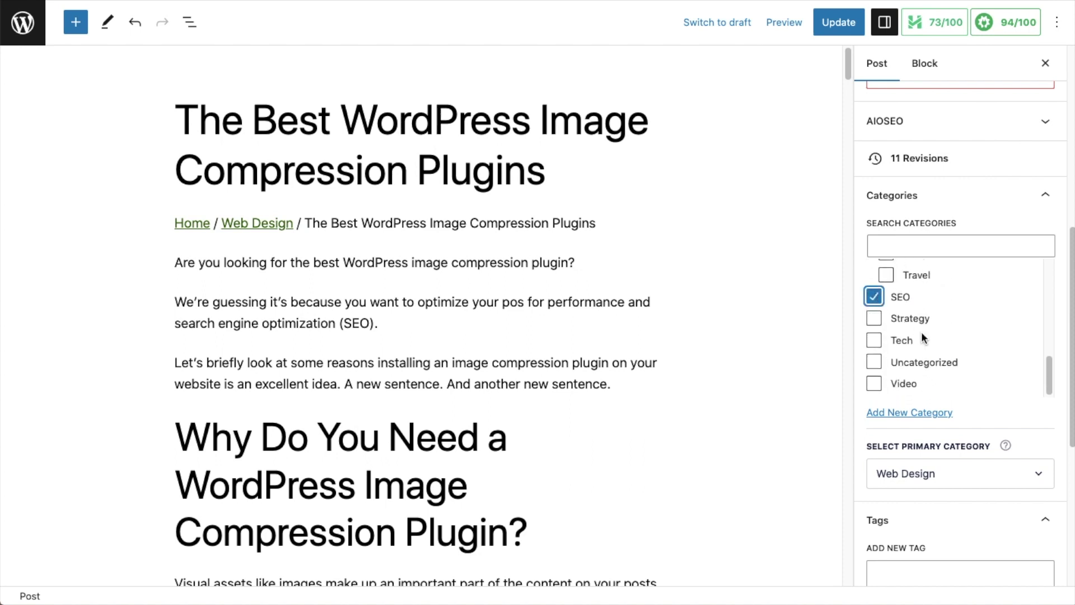
{"action": "scroll", "coordinate": [924, 340], "scroll_direction": "up", "scroll_amount": 8}
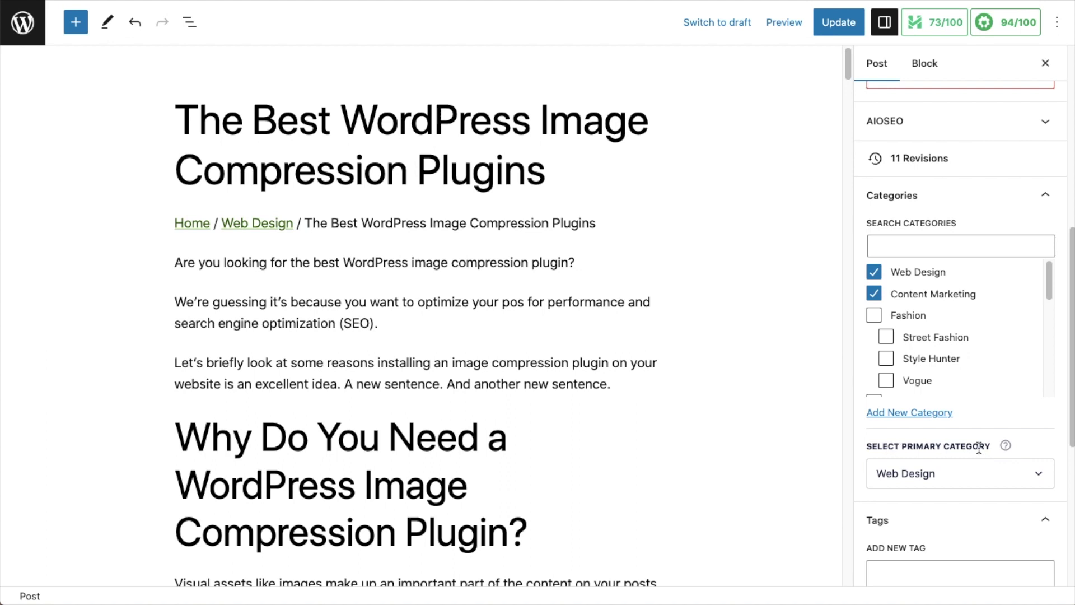
{"action": "scroll", "coordinate": [978, 448], "scroll_direction": "down", "scroll_amount": 2}
Choose SEO as the primary category and update the post
{"action": "left_click", "coordinate": [960, 423]}
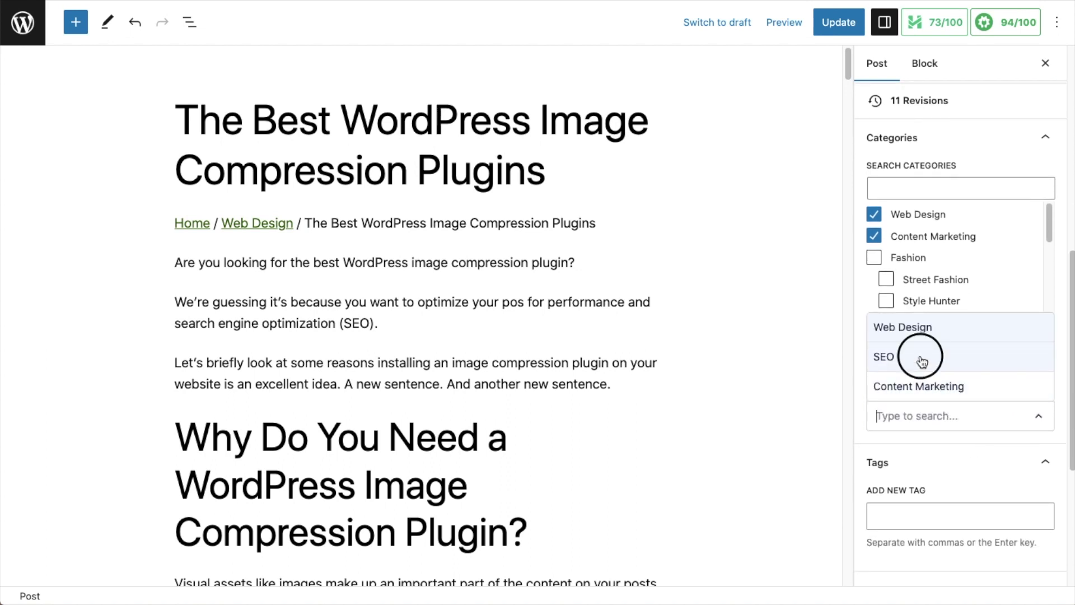
{"action": "left_click", "coordinate": [923, 355]}
{"action": "left_click", "coordinate": [927, 421]}
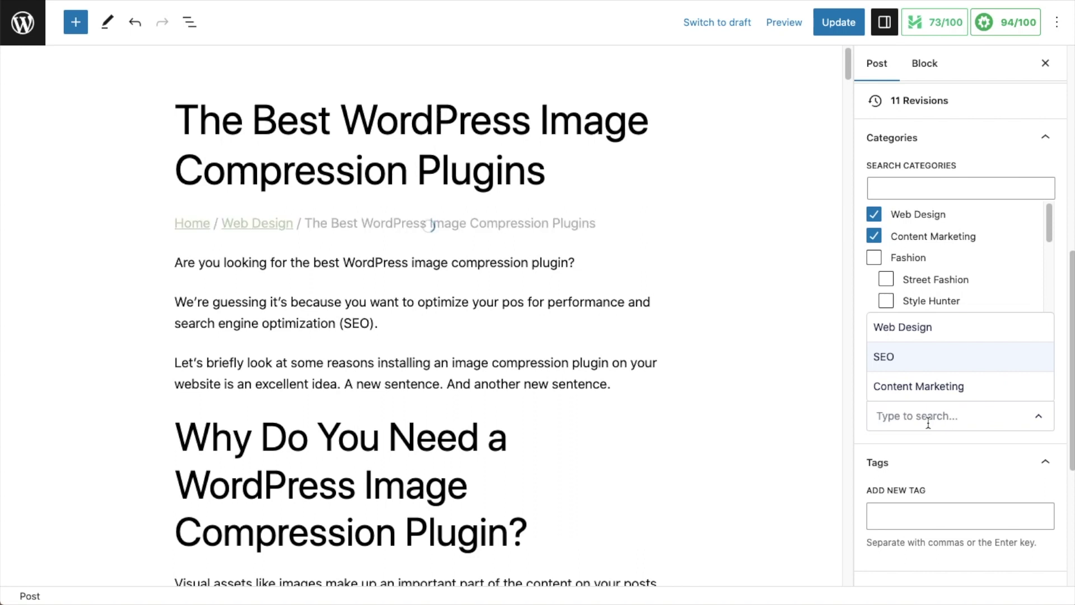
{"action": "left_click", "coordinate": [919, 358]}
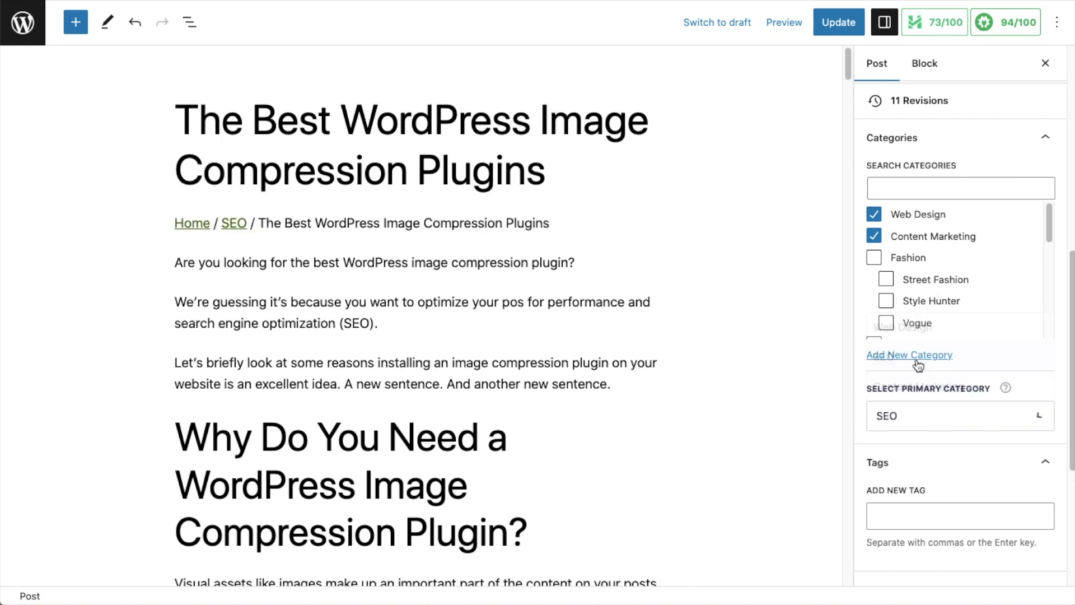
{"action": "left_click", "coordinate": [849, 23]}
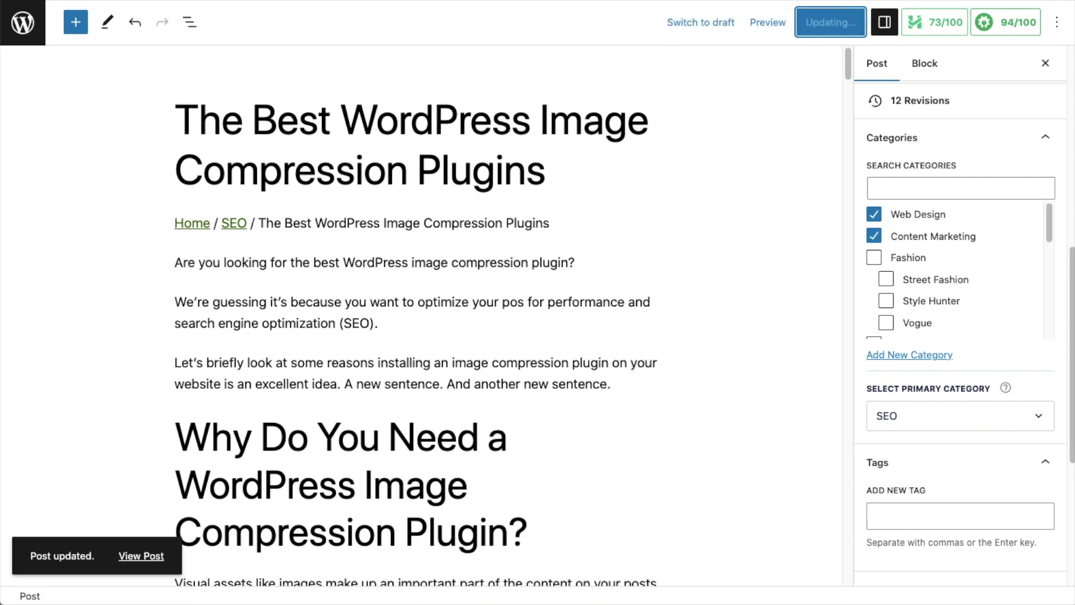
Check the live Home / SEO breadcrumb, then make Web Design primary and update
{"action": "left_click", "coordinate": [812, 0]}
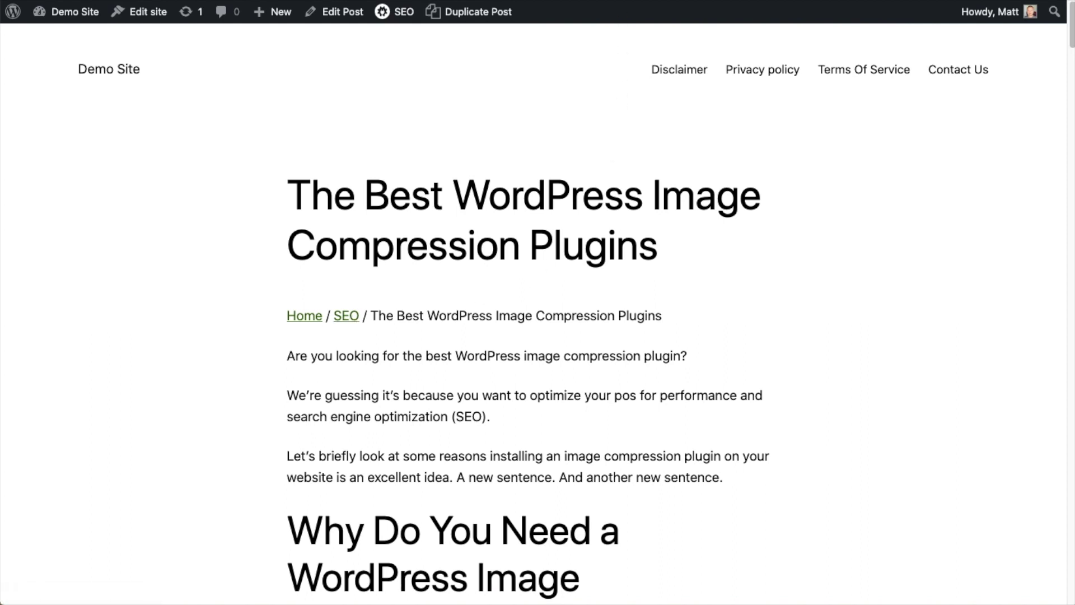
{"action": "left_click", "coordinate": [661, 1]}
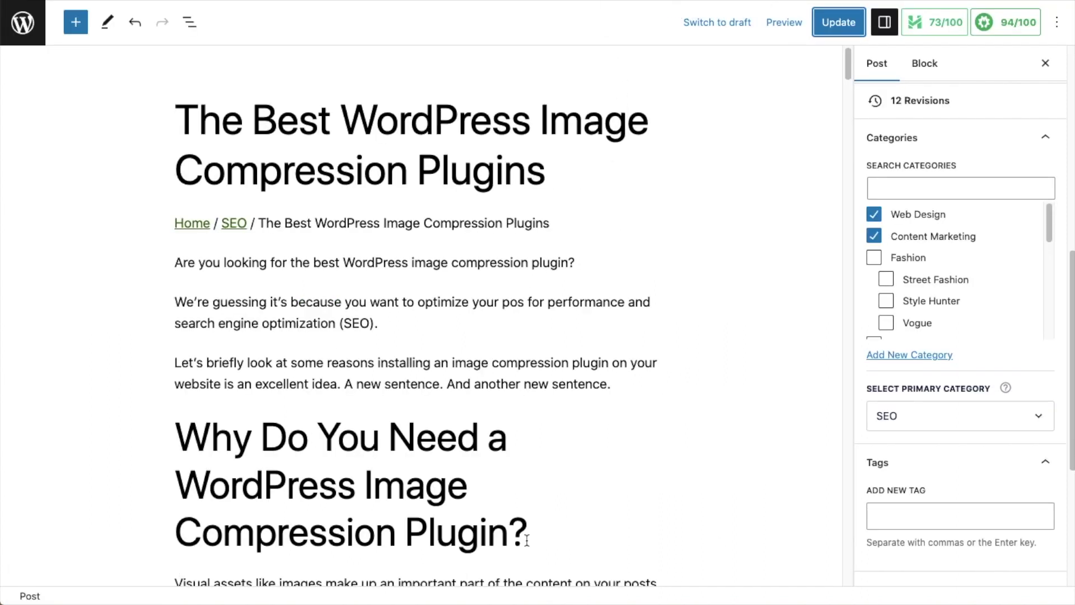
{"action": "left_click", "coordinate": [932, 420]}
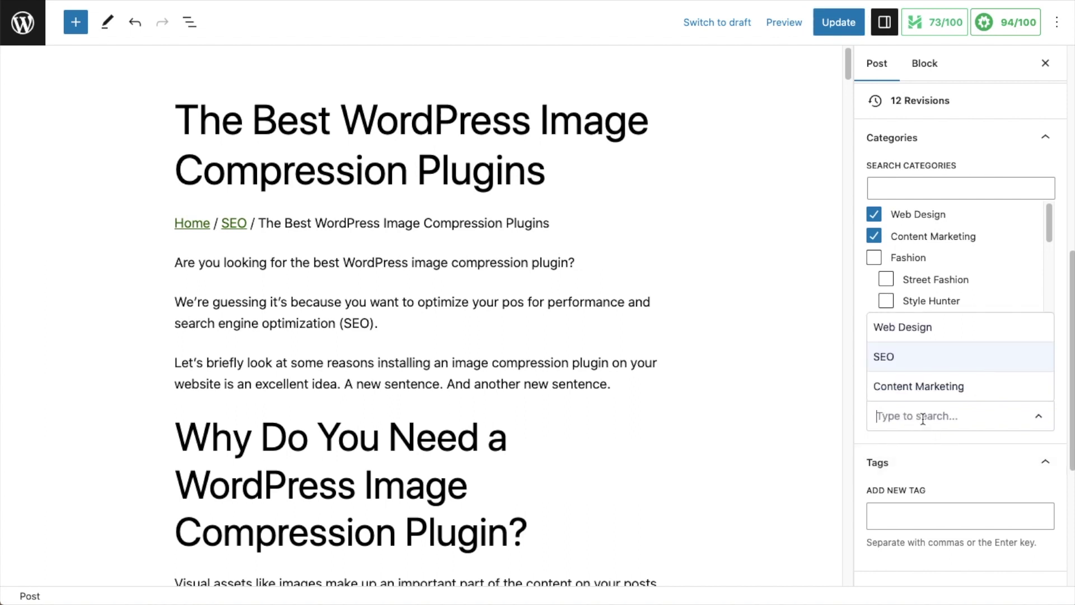
{"action": "left_click", "coordinate": [916, 328]}
{"action": "left_click", "coordinate": [855, 27]}
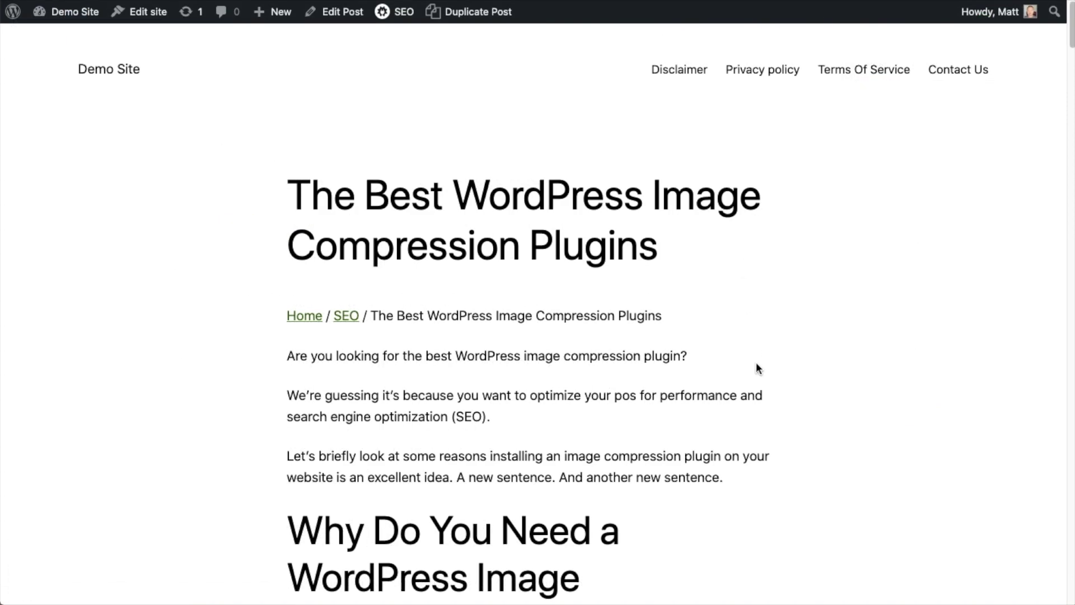
Reload the live post to check whether the breadcrumb now shows Web Design
{"action": "key", "text": "super+r"}
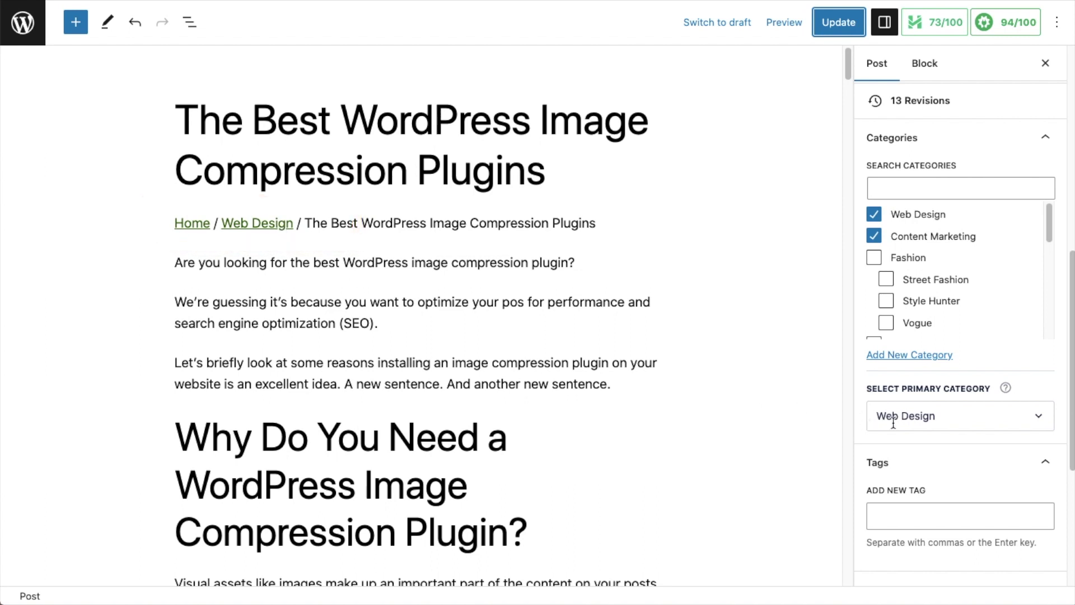
Collapse the Tags panel and switch the primary category to SEO, then back to Web Design
{"action": "scroll", "coordinate": [902, 435], "scroll_direction": "down", "scroll_amount": 4}
{"action": "left_click", "coordinate": [936, 343]}
{"action": "left_click", "coordinate": [928, 312]}
{"action": "left_click", "coordinate": [889, 365]}
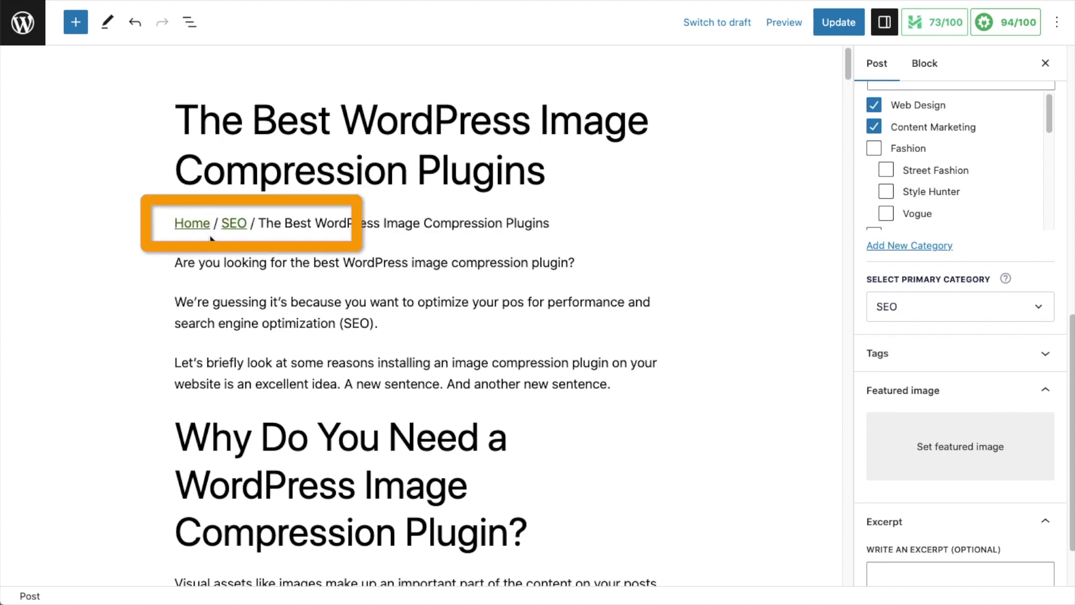
{"action": "left_click", "coordinate": [894, 308]}
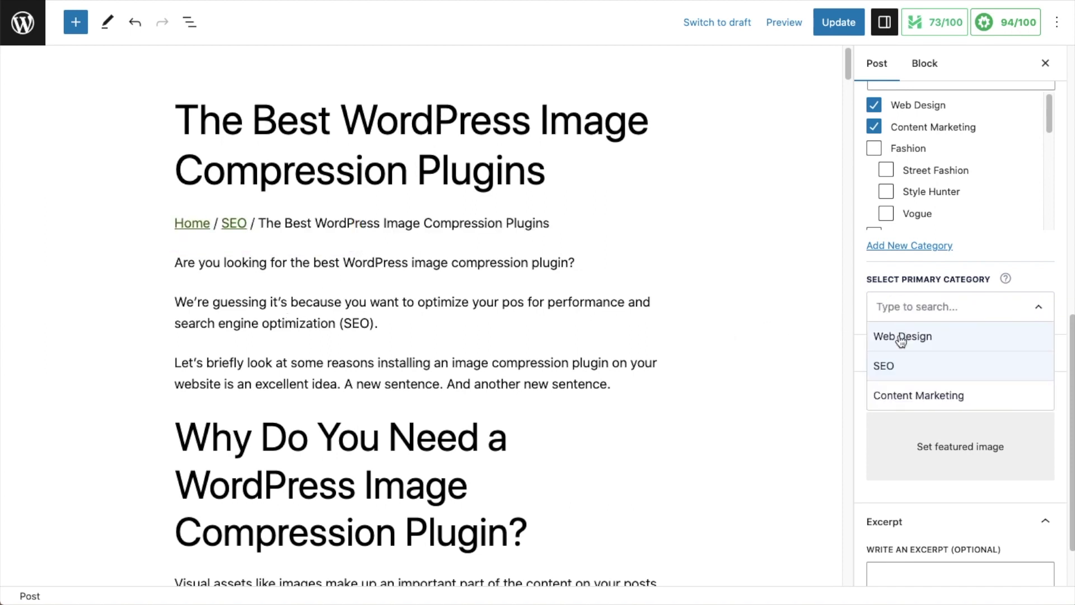
{"action": "left_click", "coordinate": [900, 337]}
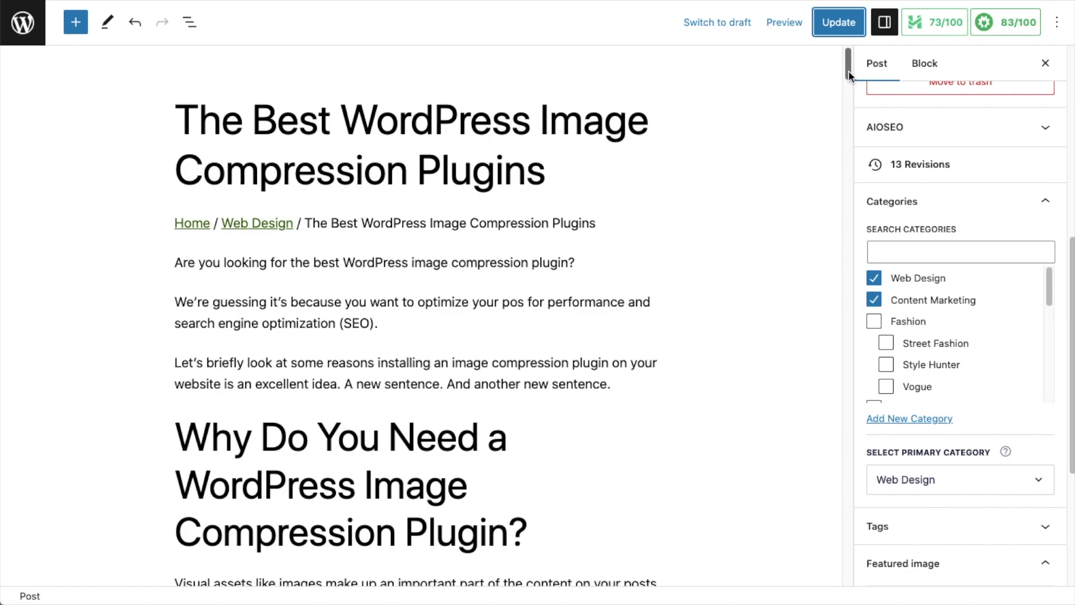
In AIOSEO Settings, select the Post Title variable inside the post title field
{"action": "left_click_drag", "start_coordinate": [849, 64], "coordinate": [846, 527]}
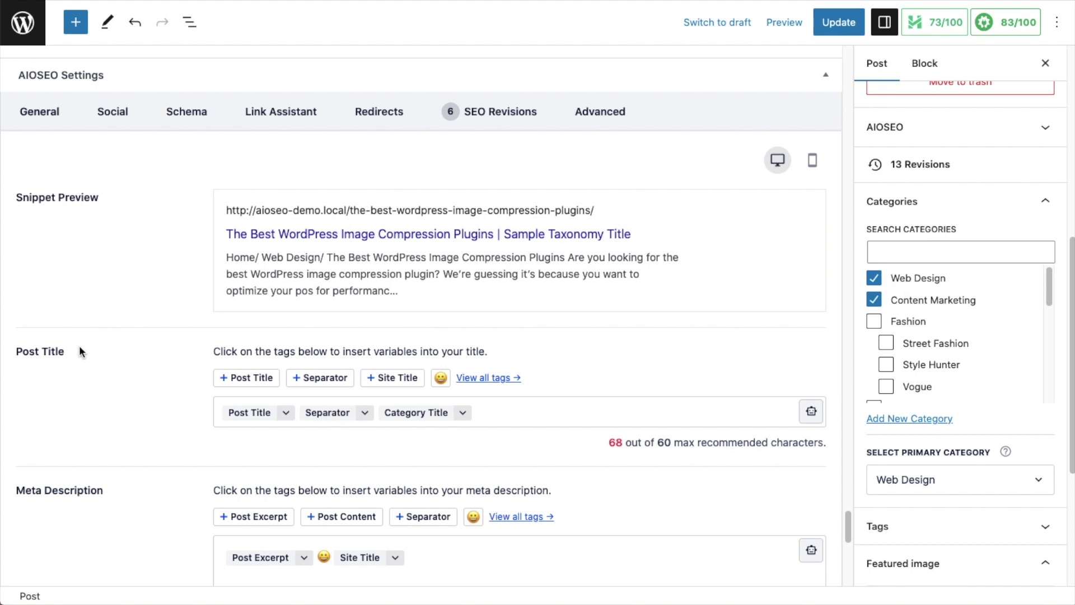
{"action": "scroll", "coordinate": [129, 365], "scroll_direction": "down", "scroll_amount": 4}
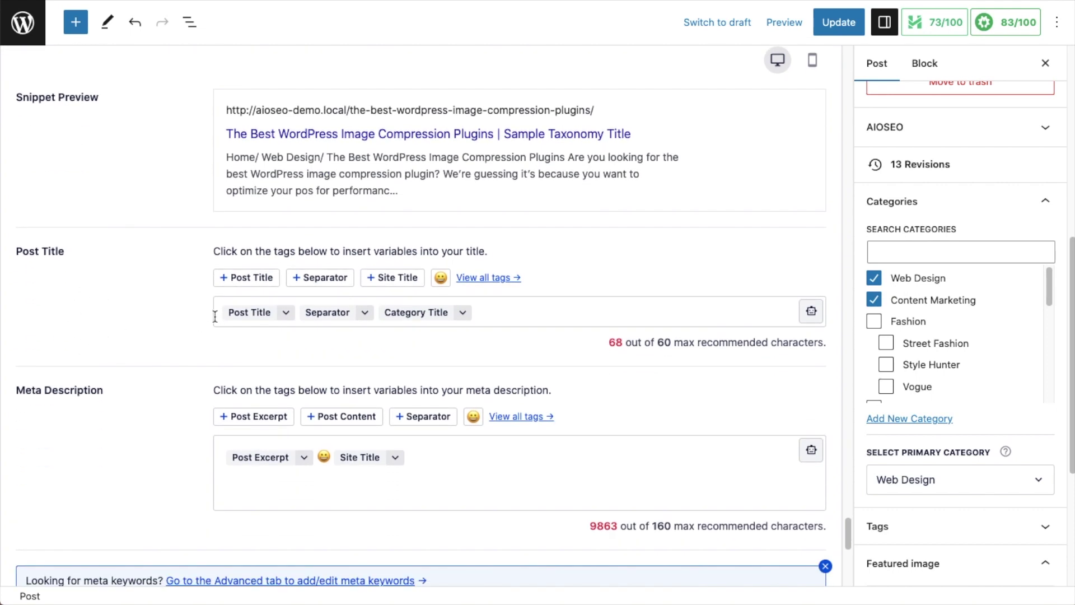
{"action": "left_click", "coordinate": [511, 317]}
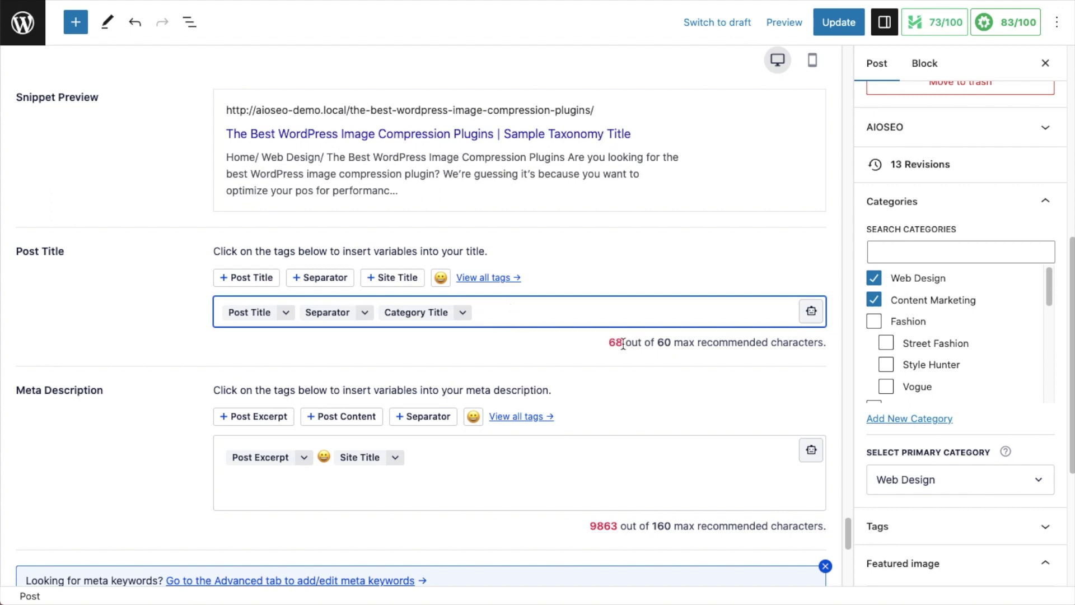
{"action": "left_click_drag", "start_coordinate": [298, 308], "coordinate": [174, 302]}
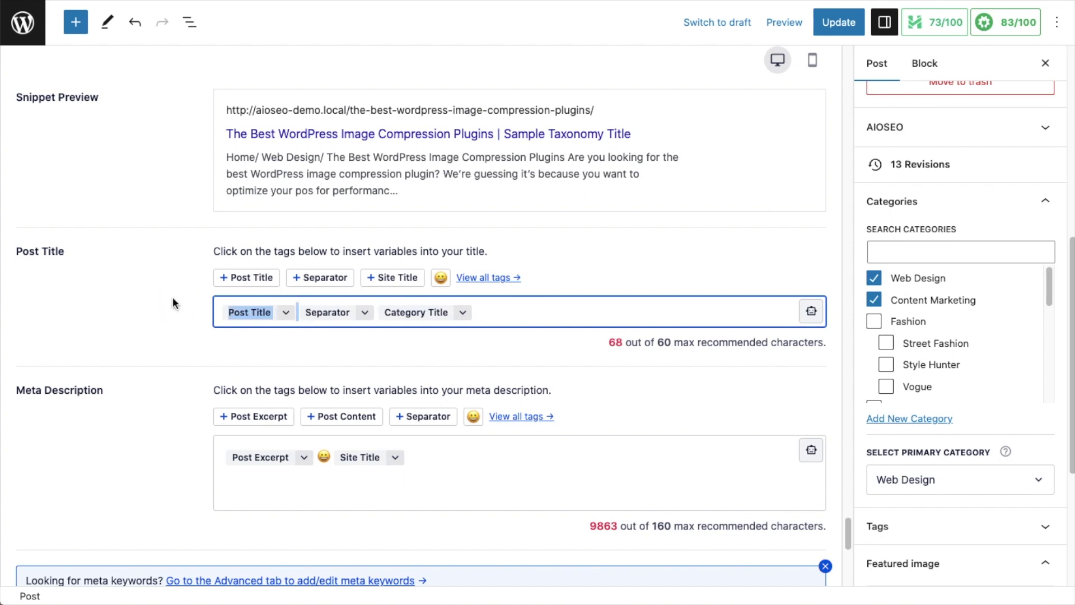
Replace the Post Title variable with 'Image Compression', bringing the title to 40 of 60 characters
{"action": "type", "text": "Image Compression"}
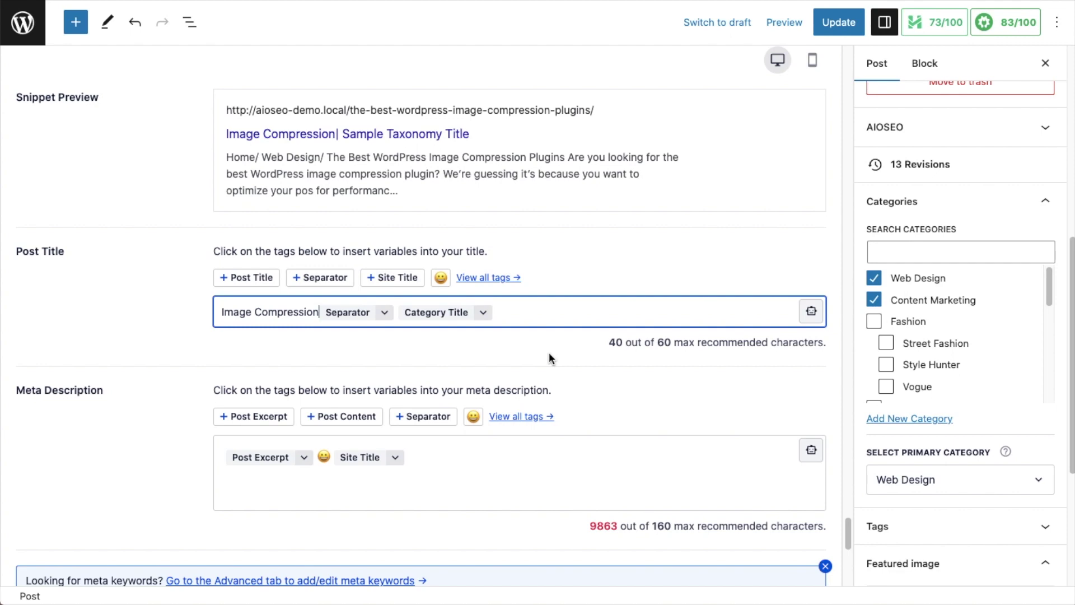
Update the post and confirm the preview tab title begins 'Image Compression| Web Design'
{"action": "left_click", "coordinate": [840, 21]}
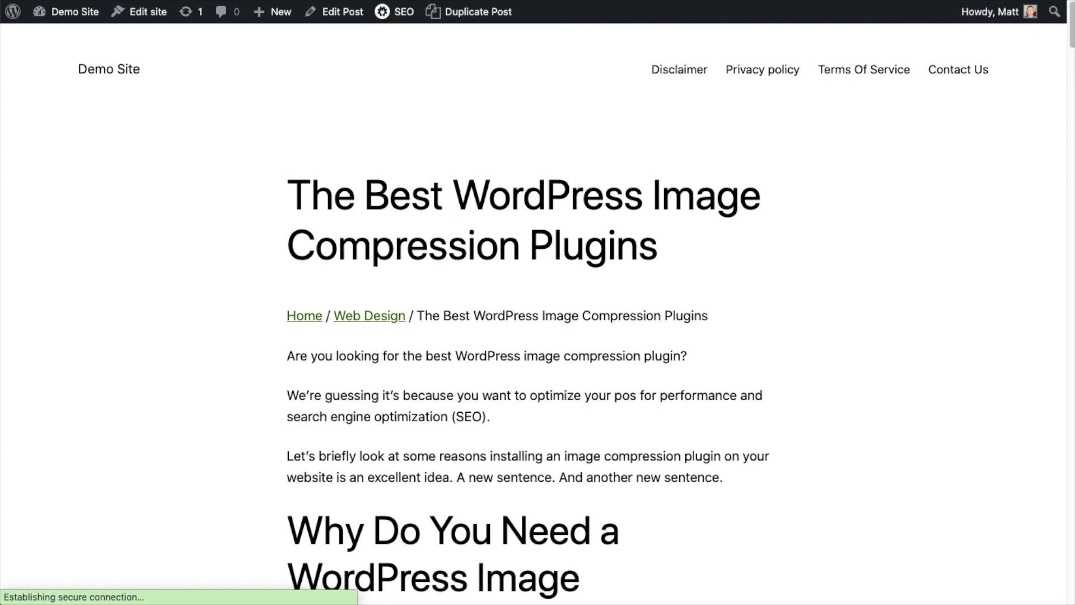
{"action": "mouse_move", "coordinate": [648, 10]}
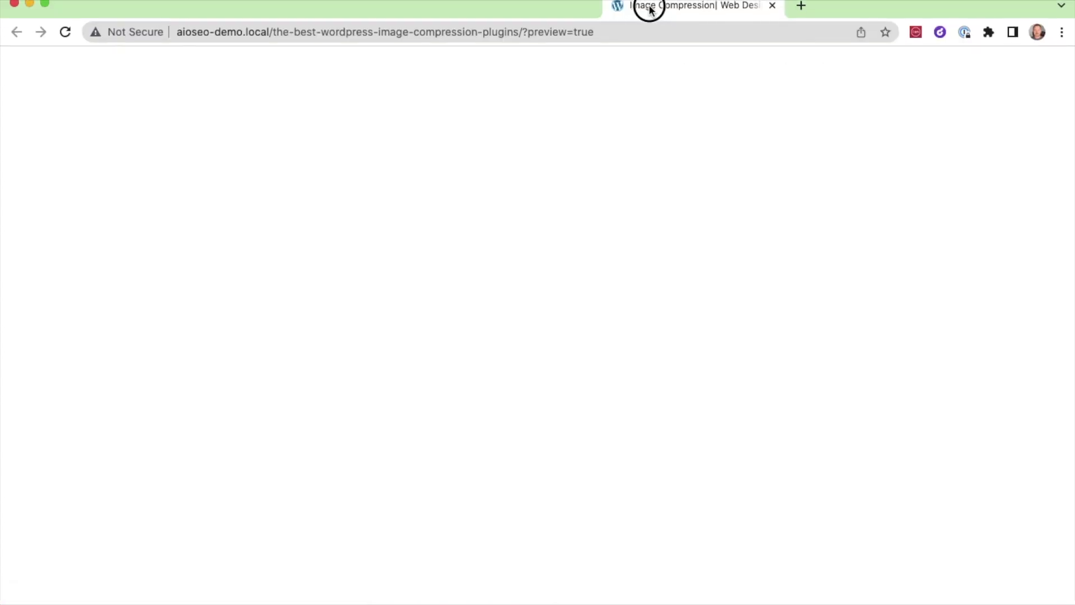